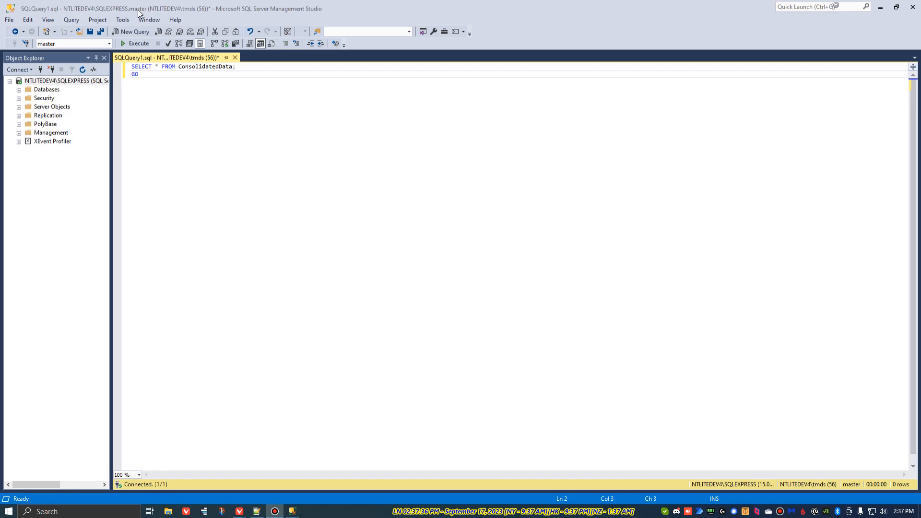
Step: Switch to the browser, open the official PostgreSQL website from the search results, and go to its Downloads page
mouse_move(237, 516)
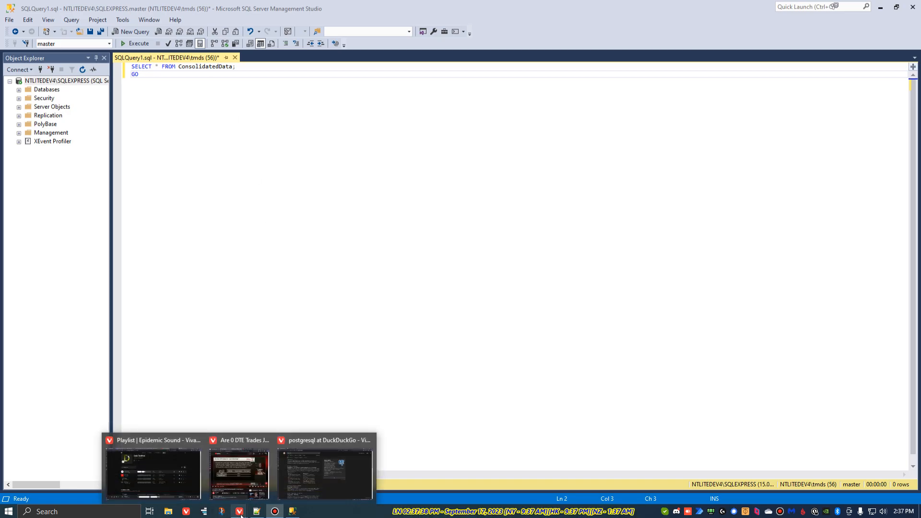
click(325, 473)
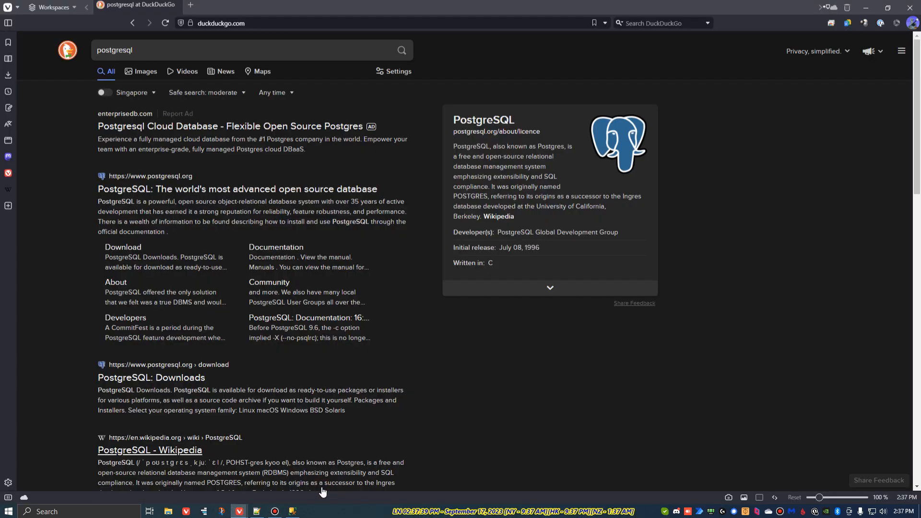
click(197, 189)
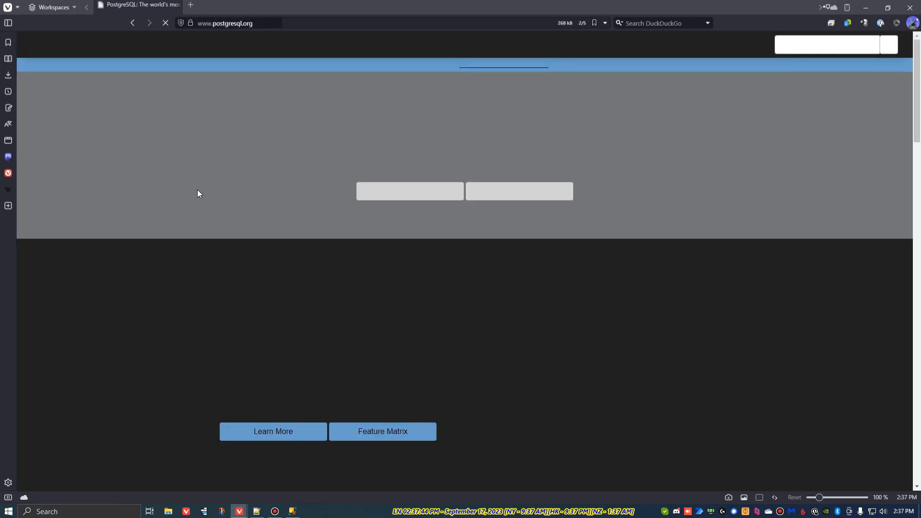
click(428, 191)
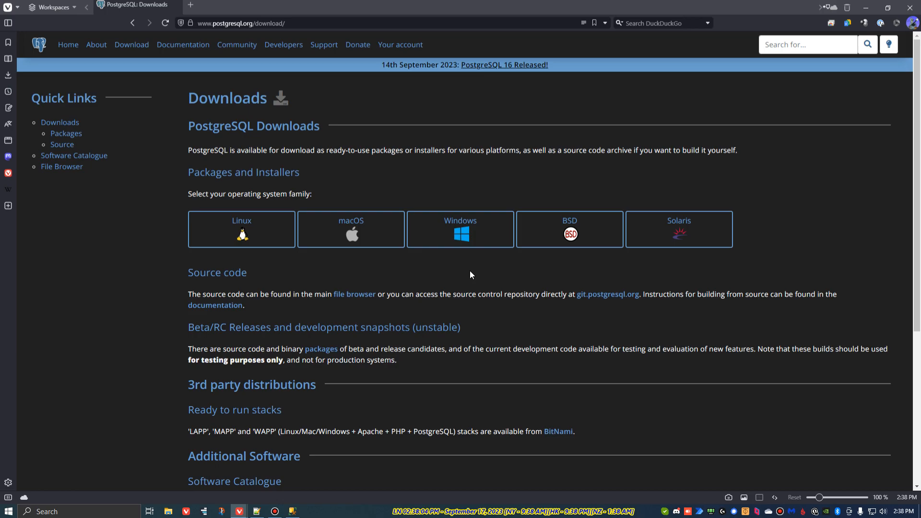
Step: Choose the Windows installers and download the PostgreSQL 16 installer for Windows x86-64 from EDB
click(462, 237)
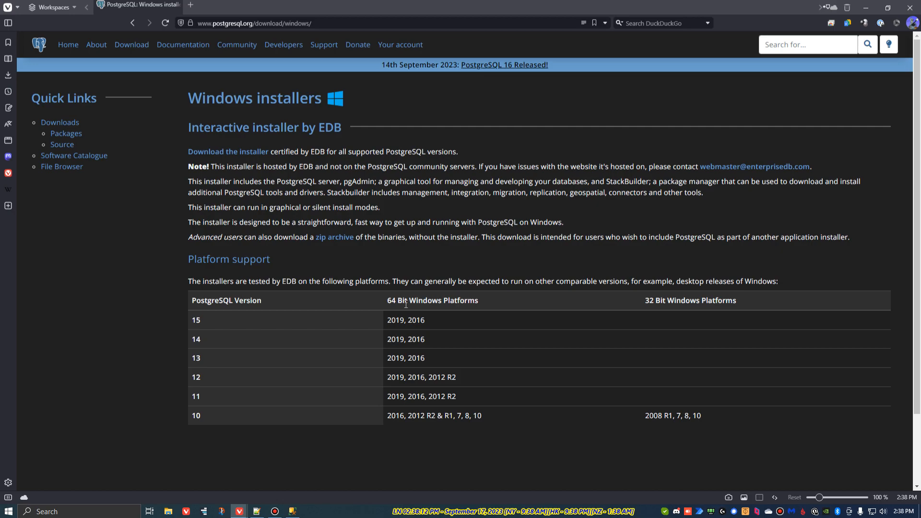
click(252, 153)
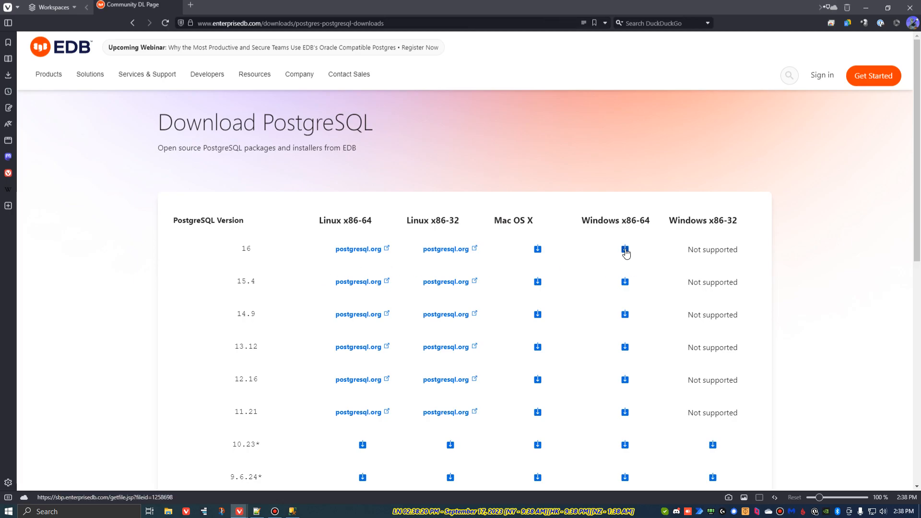
click(625, 250)
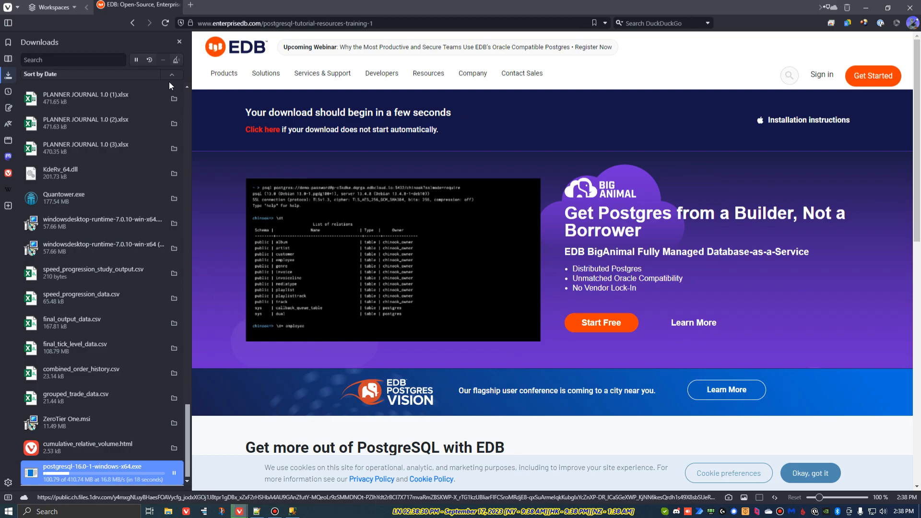
click(179, 42)
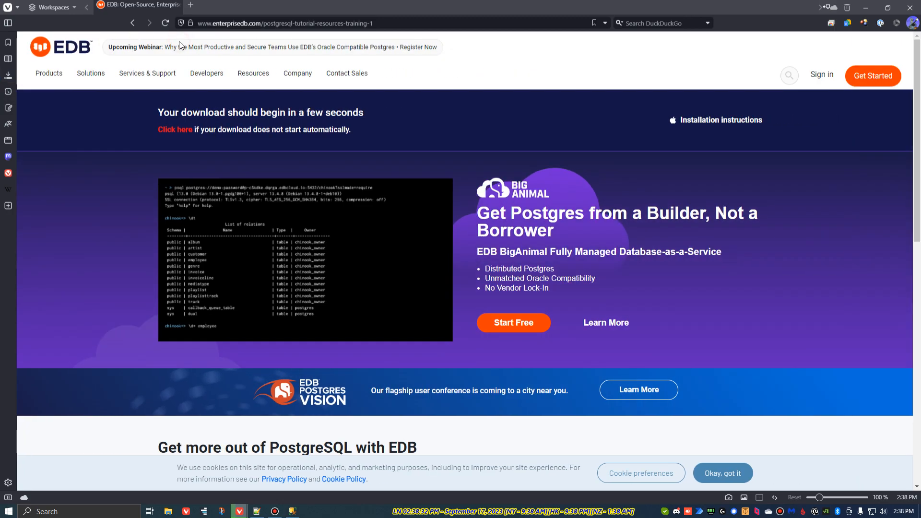
click(169, 511)
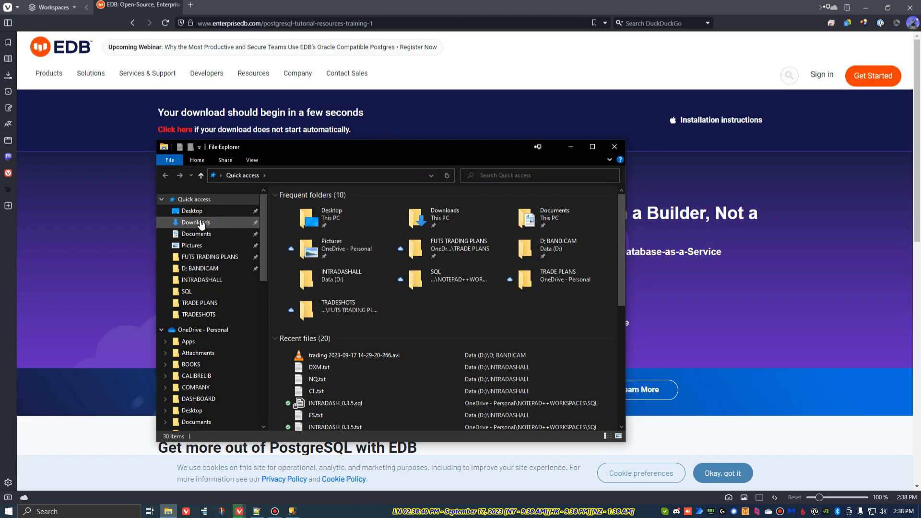
drag(402, 146, 0, 192)
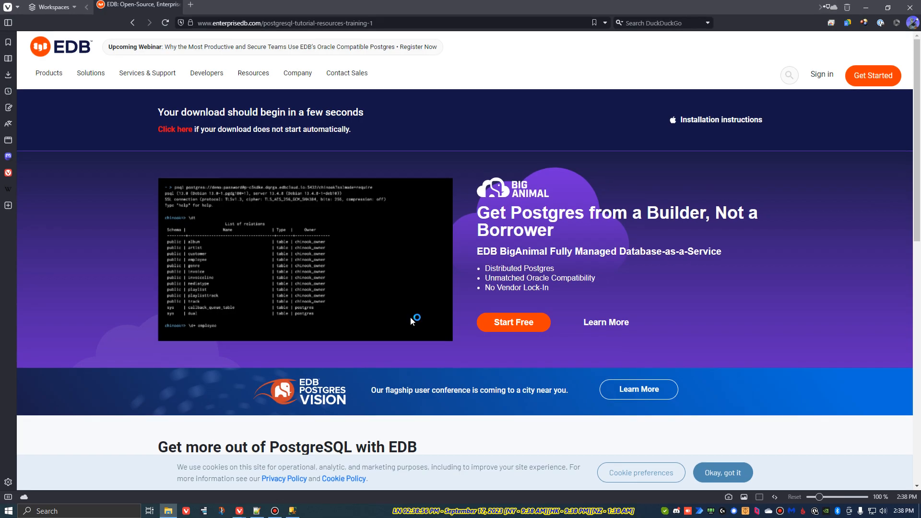
click(883, 512)
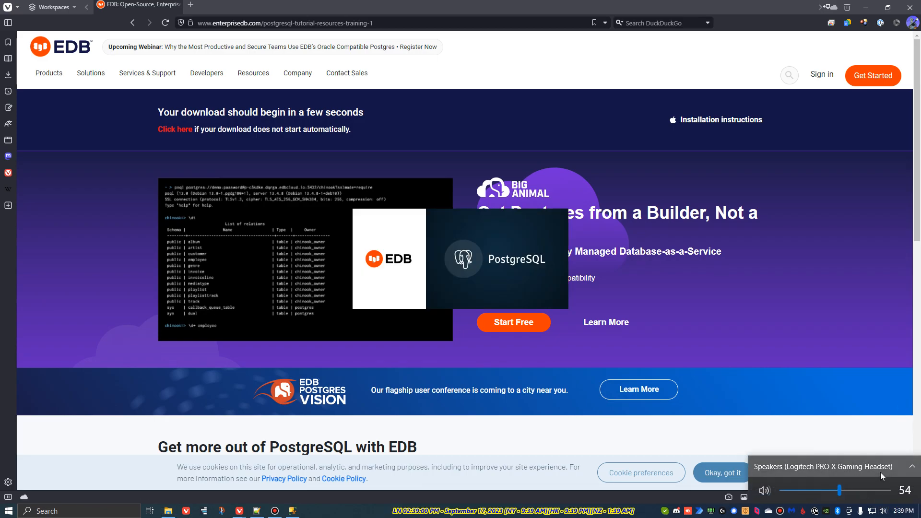
Step: Launch the downloaded PostgreSQL installer and accept the default installation directory and all selected components
click(99, 434)
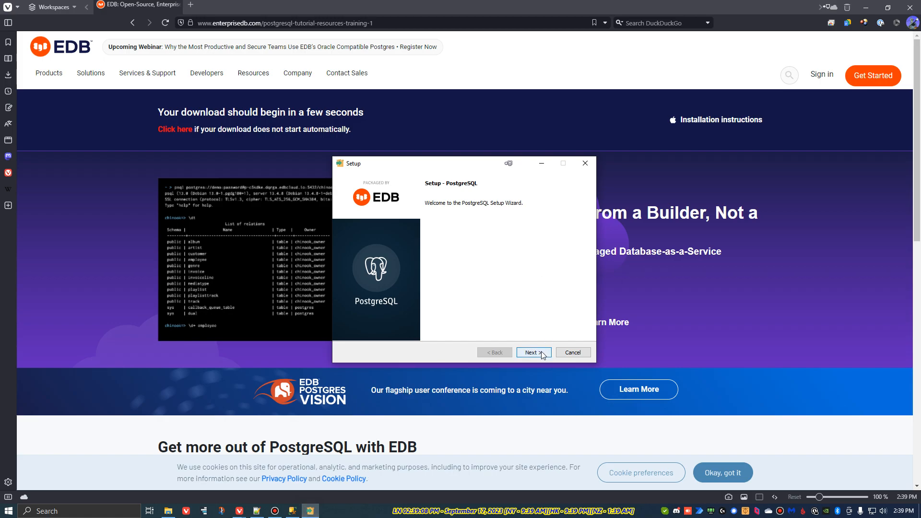
click(534, 352)
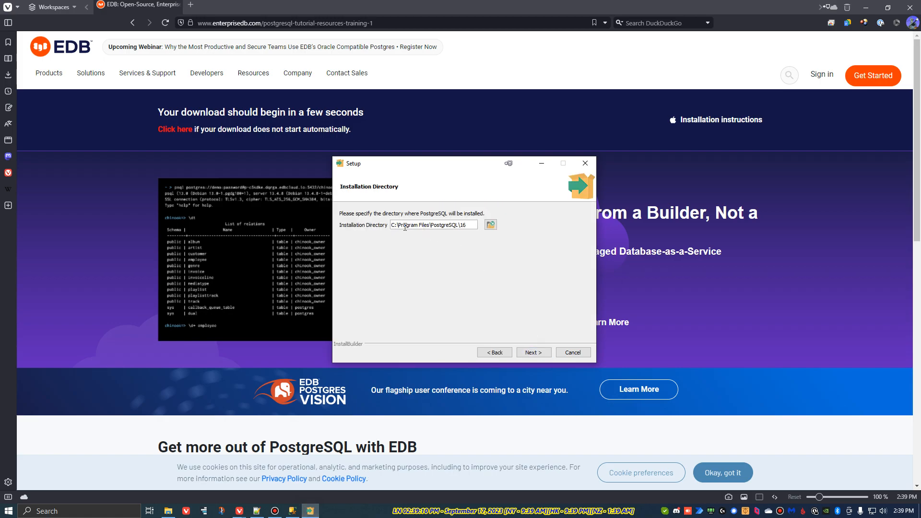
click(534, 352)
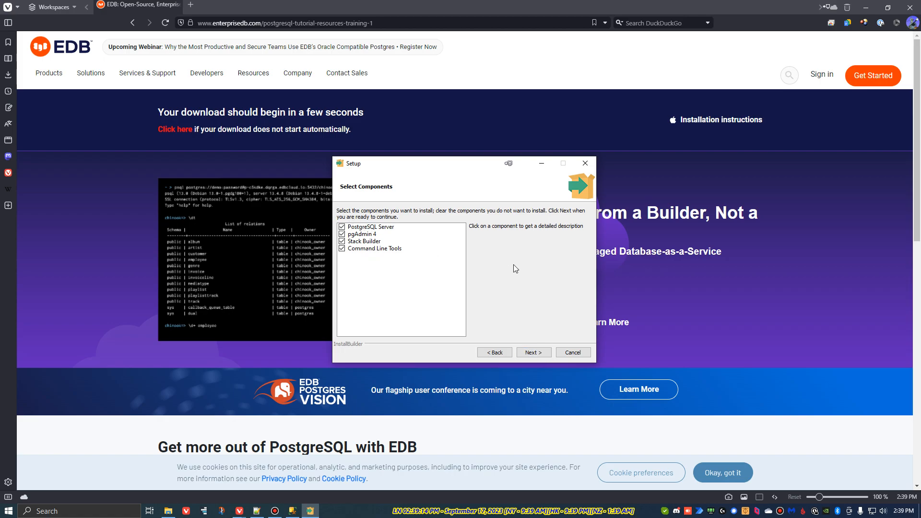
click(543, 352)
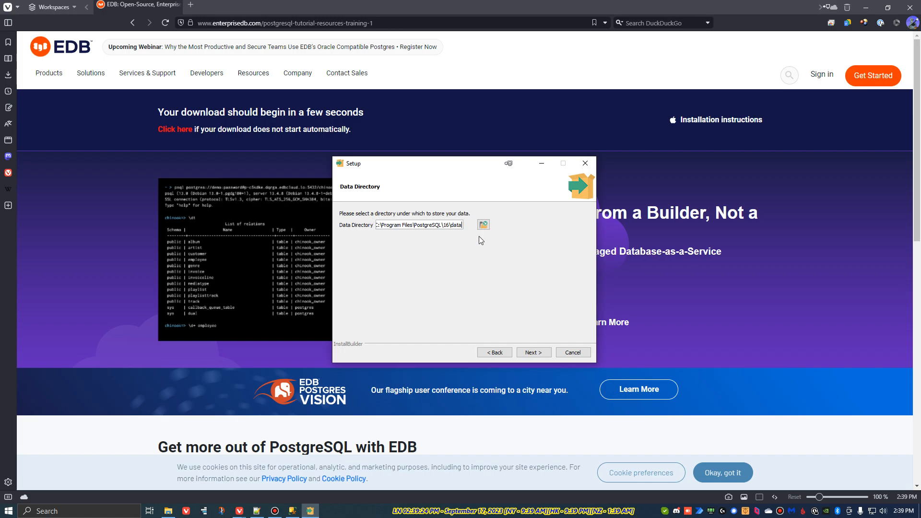
Step: Set the data directory to a new folder named pgdata on drive D:, creating it in the folder browser
click(483, 225)
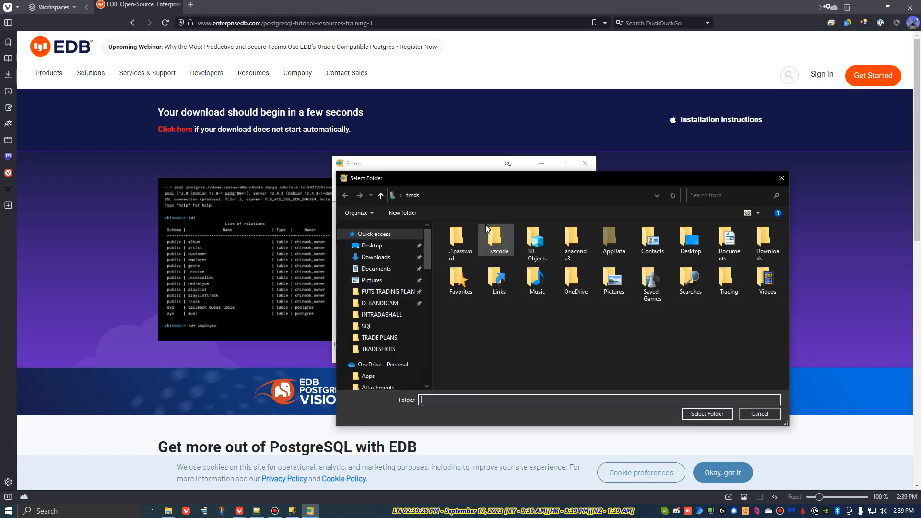
drag(428, 256, 433, 367)
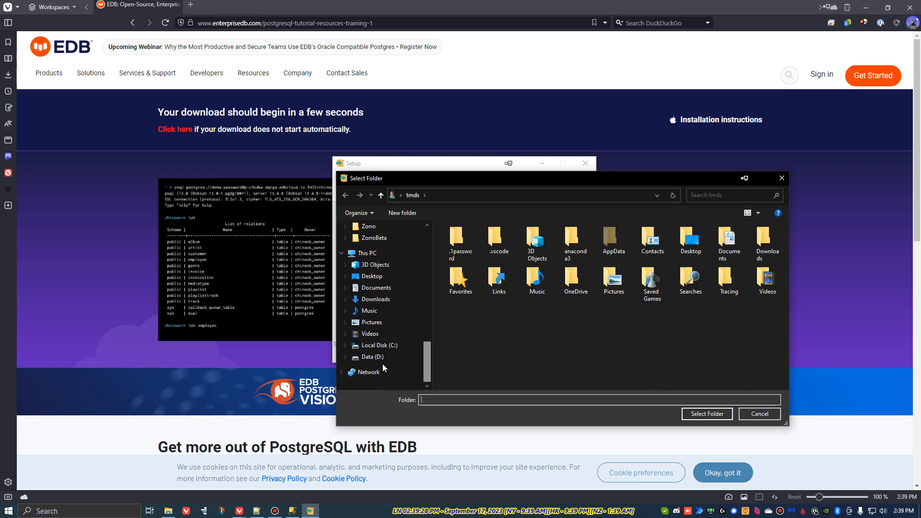
click(369, 357)
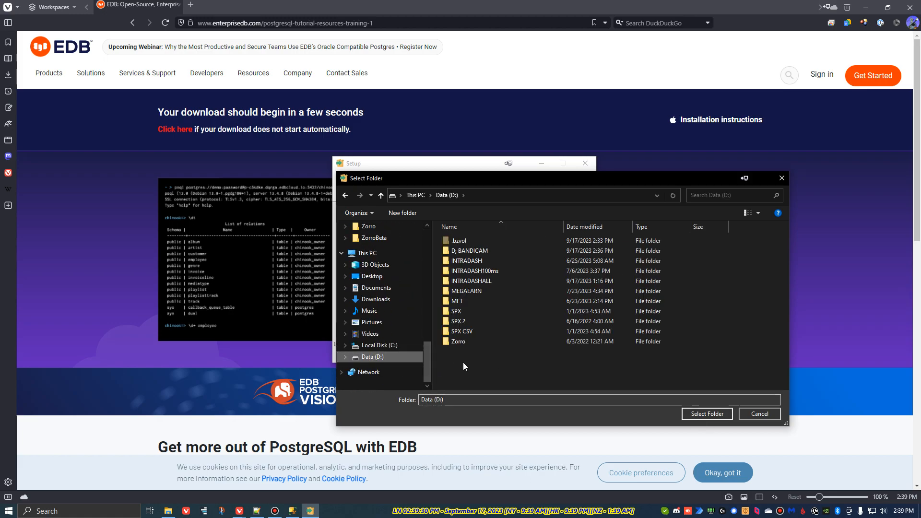
right_click(452, 356)
mouse_move(496, 469)
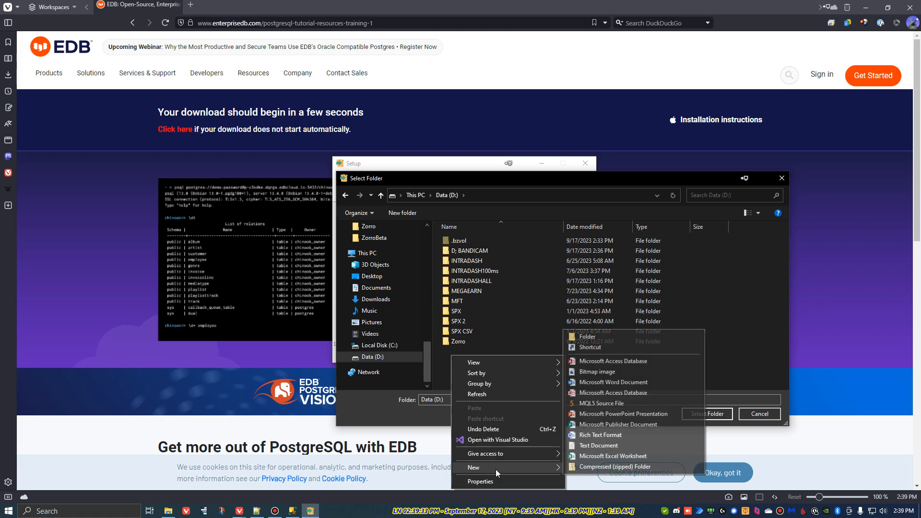
click(586, 336)
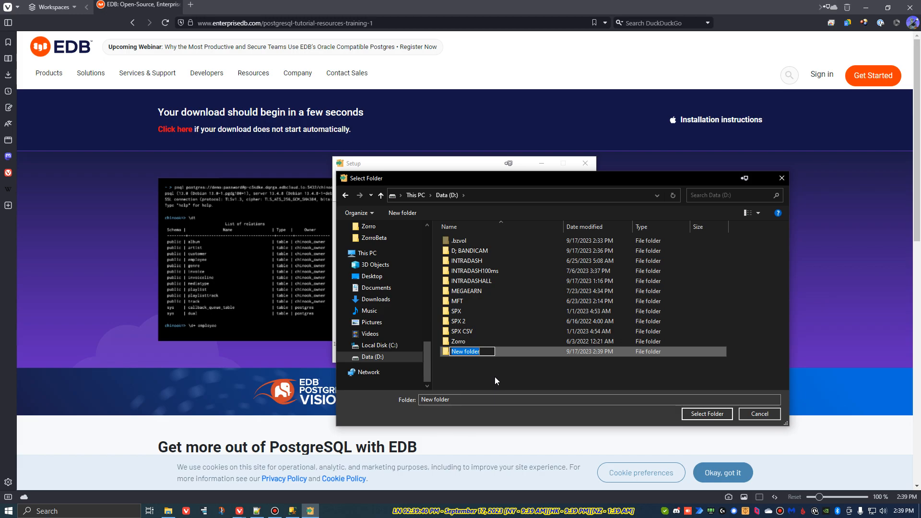
text(pgdata)
key(Return)
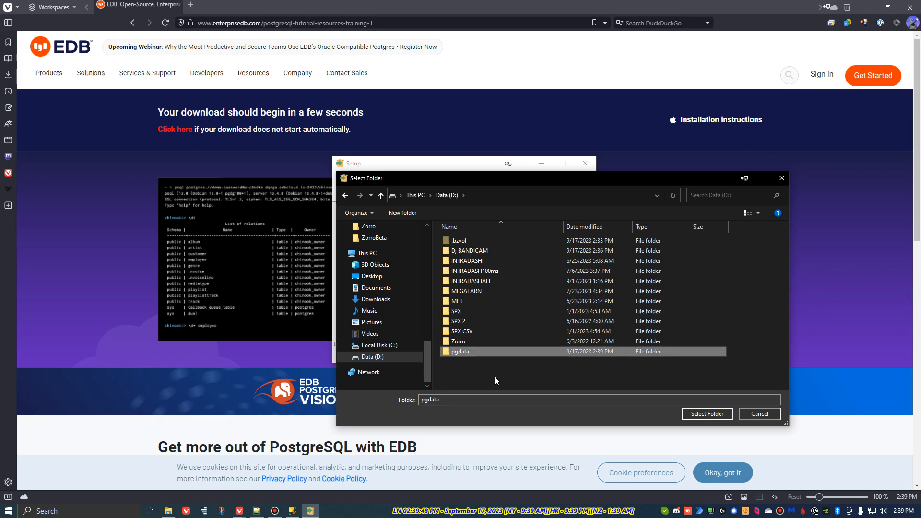
click(717, 414)
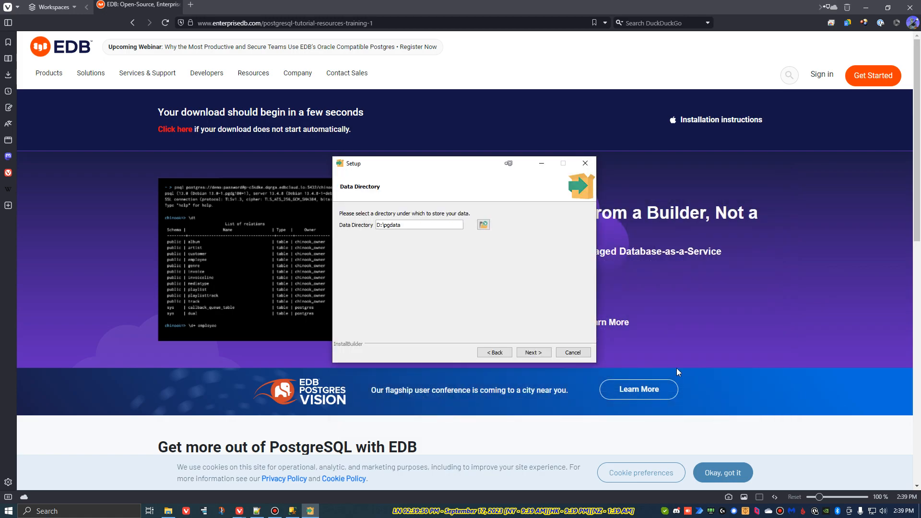
click(532, 352)
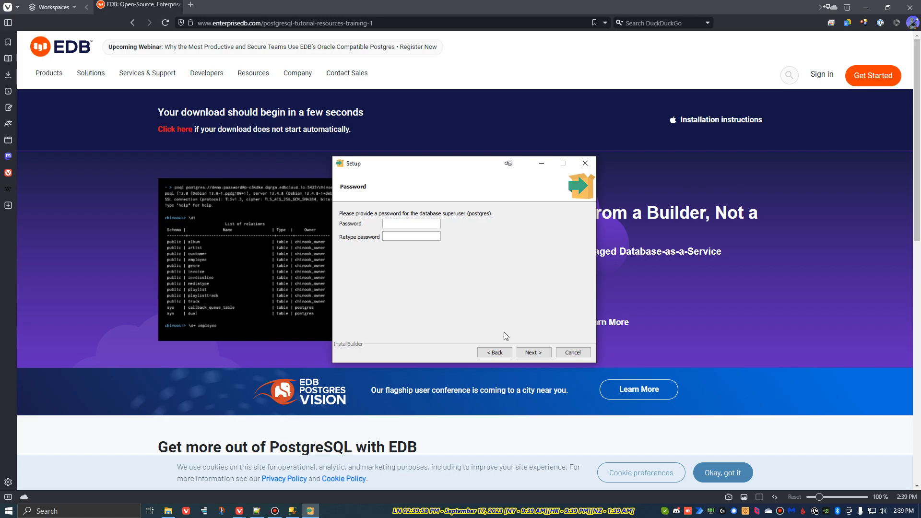
Step: Enter and retype the password for the postgres database superuser, then continue
text(••••)
key(Tab)
text(••••)
click(535, 353)
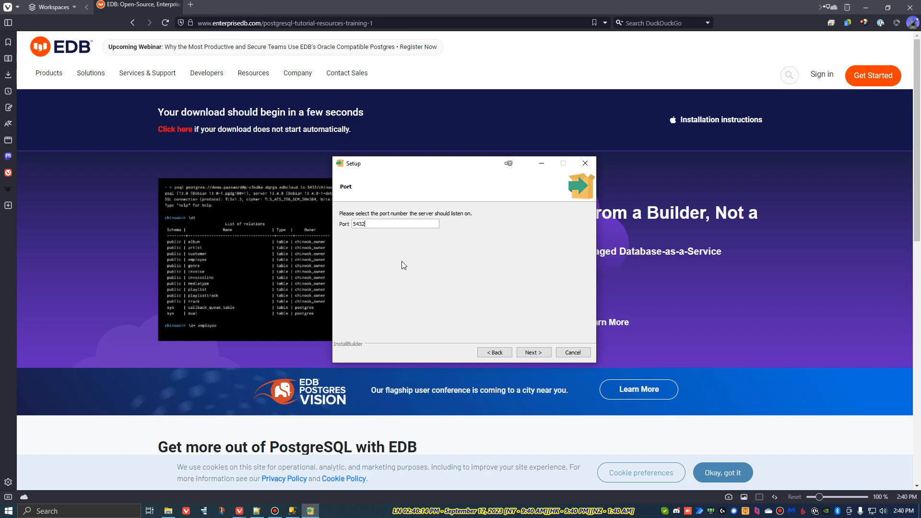
Step: Keep port 5432 and set the database cluster locale to English, United States
click(539, 353)
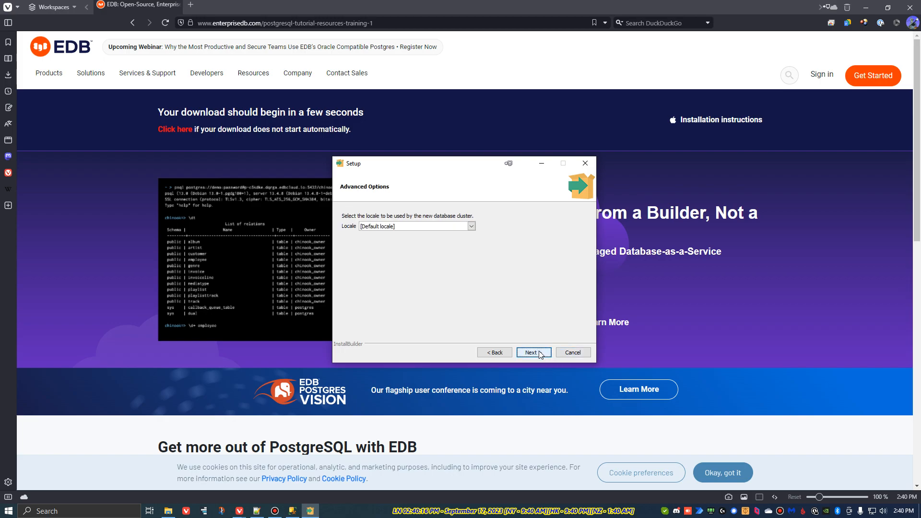
click(472, 226)
scroll(450, 250, down, 10)
scroll(450, 250, down, 12)
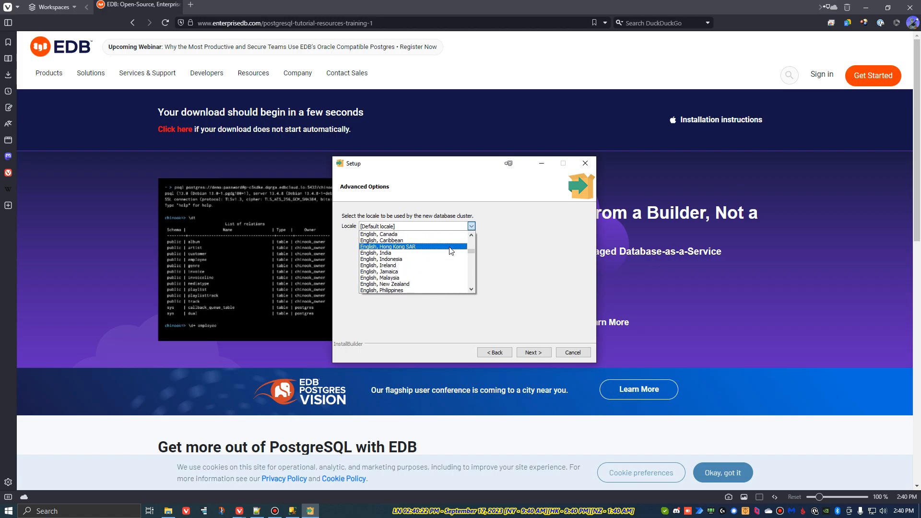
scroll(443, 269, down, 1)
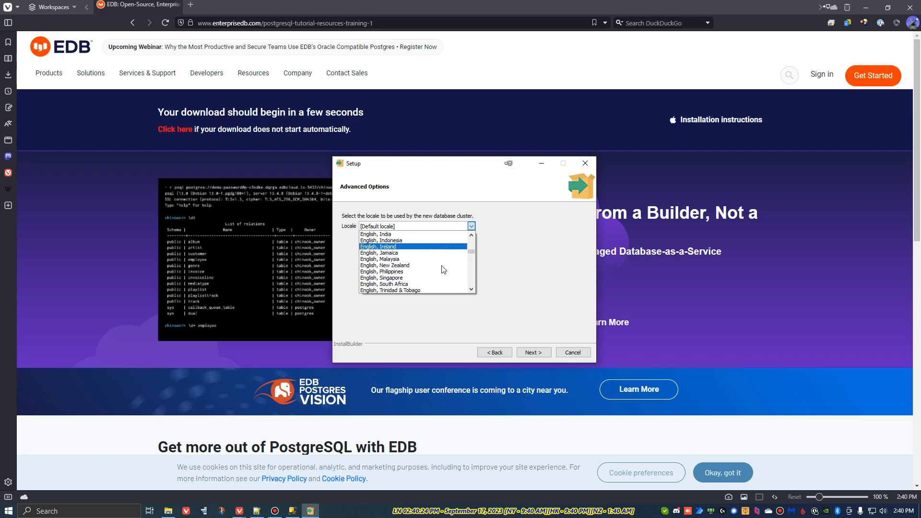
scroll(439, 274, down, 1)
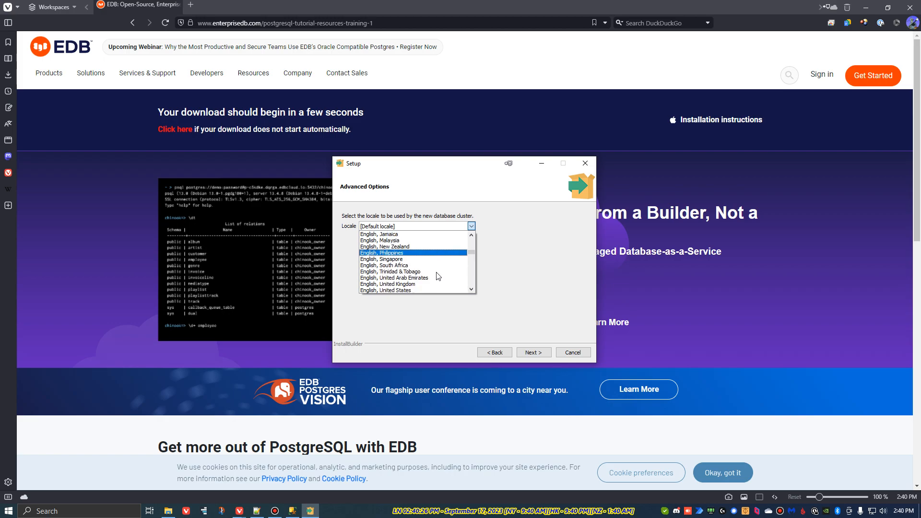
click(418, 289)
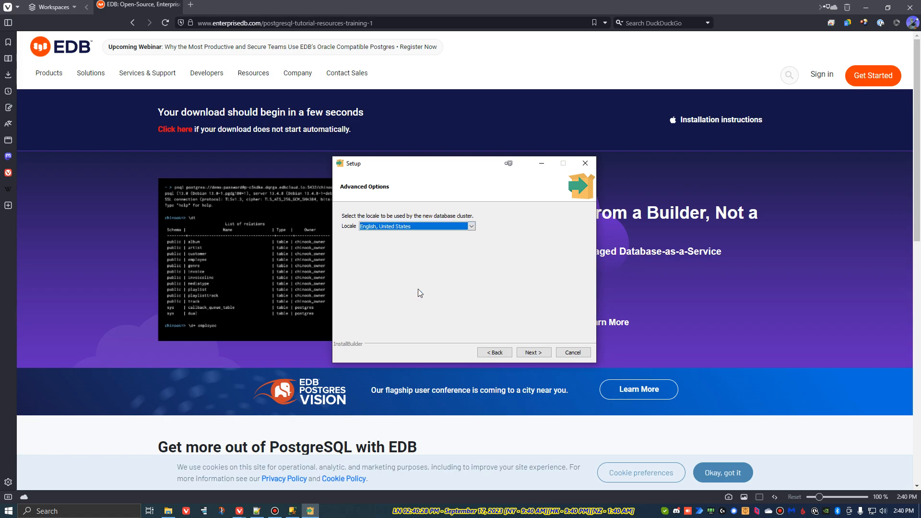
click(544, 355)
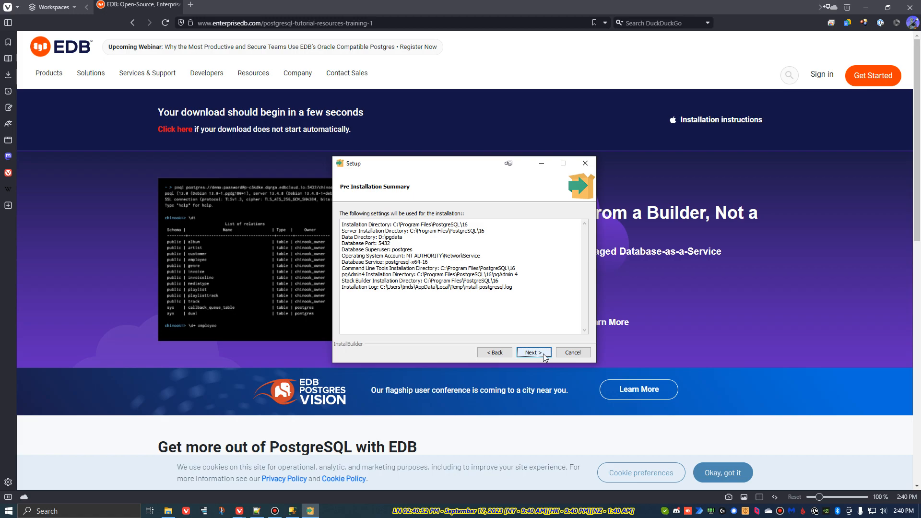
Step: Confirm the pre-installation summary, run the installation, and finish with Stack Builder set to launch
click(544, 355)
click(543, 356)
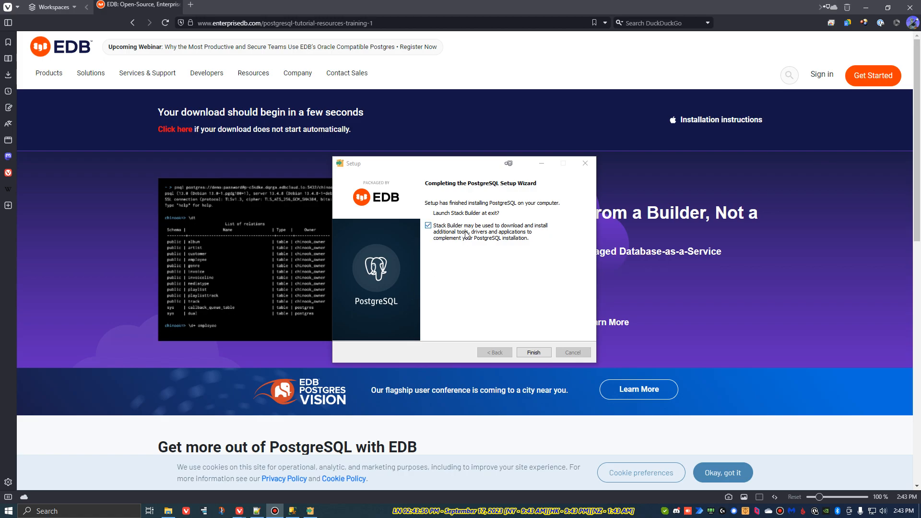
click(534, 353)
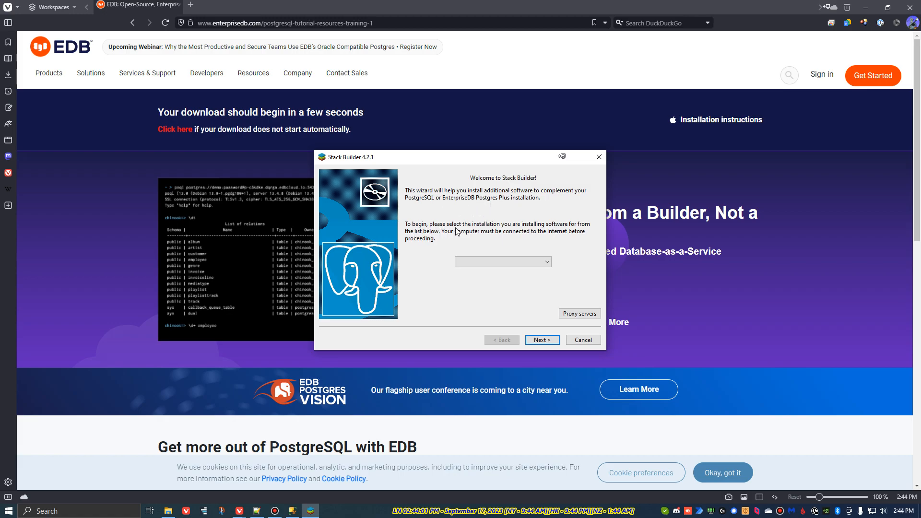
Step: Choose the PostgreSQL 16 (x64) on port 5432 installation for Stack Builder and continue
click(537, 262)
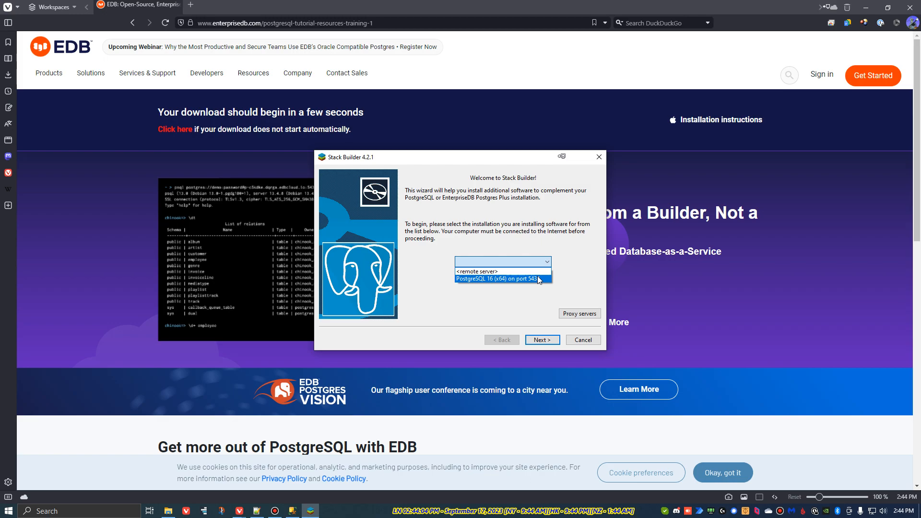
click(538, 279)
click(549, 341)
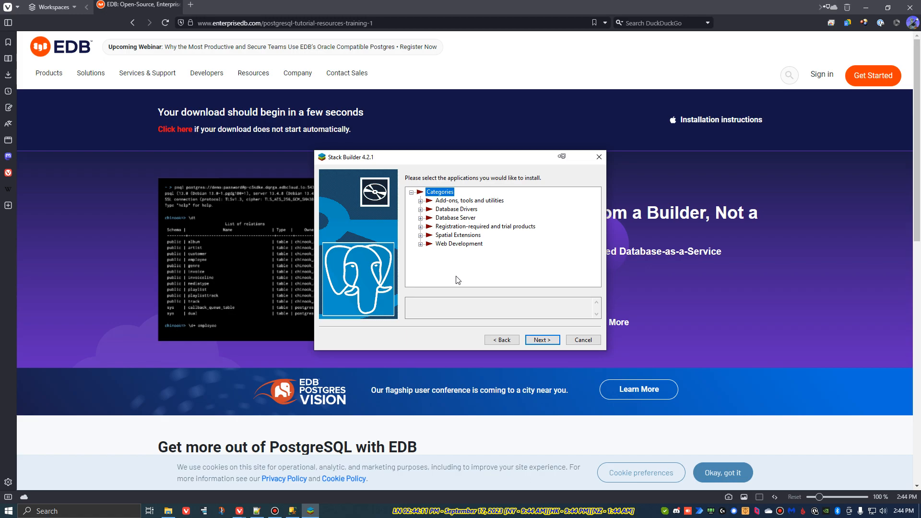
Step: Expand Database Drivers and select psqlODBC (64 bit) v13.02.0000-1 for installation
click(420, 209)
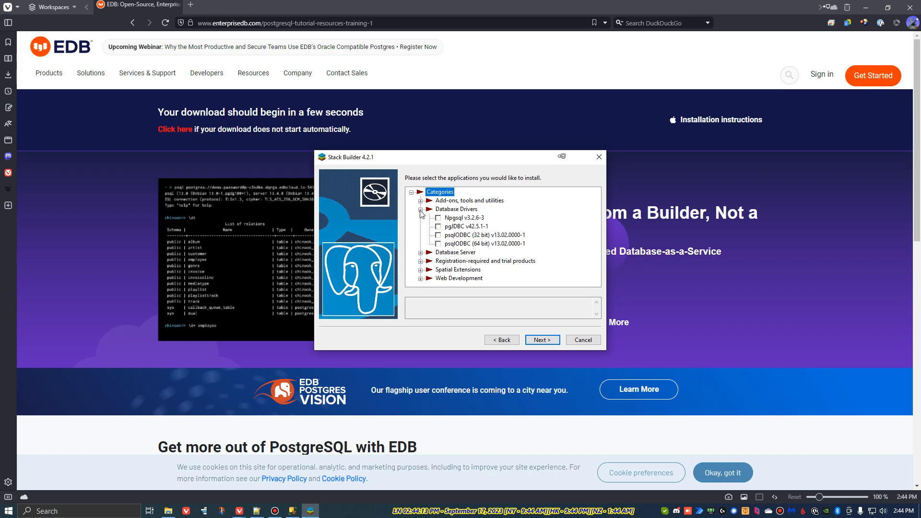
click(441, 244)
click(438, 244)
Step: Browse the other application categories to review the available add-ons, servers, extensions and tools
click(421, 253)
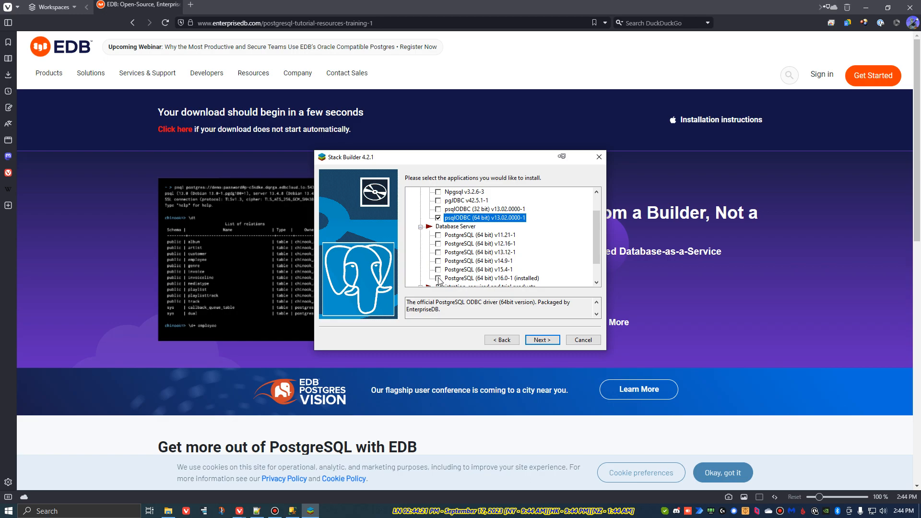
scroll(469, 276, up, 1)
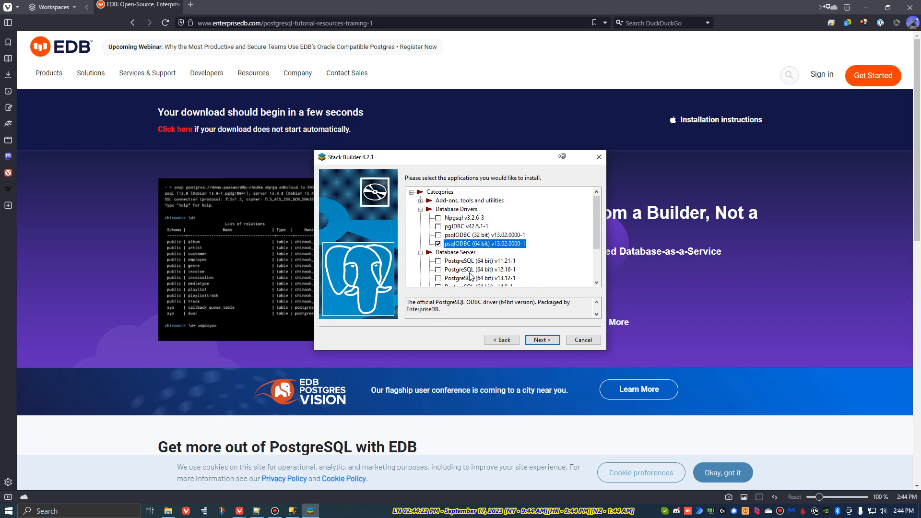
click(420, 201)
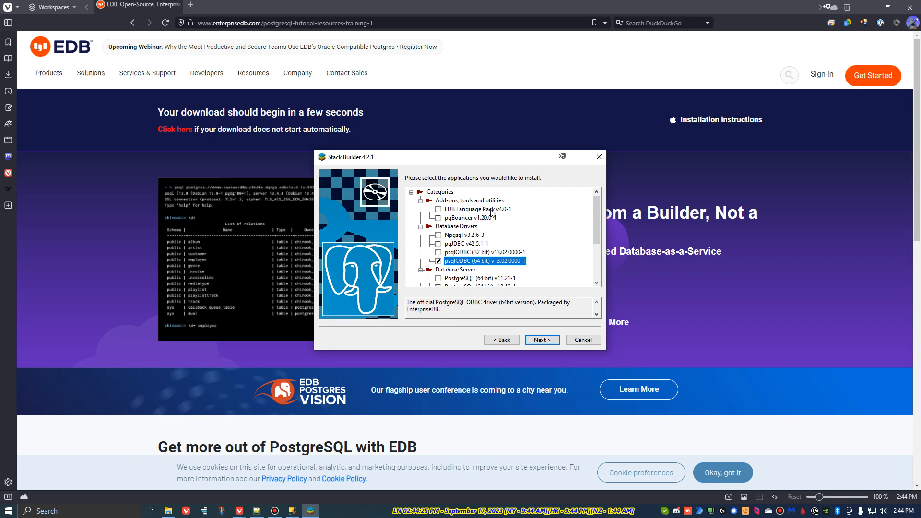
scroll(503, 220, down, 3)
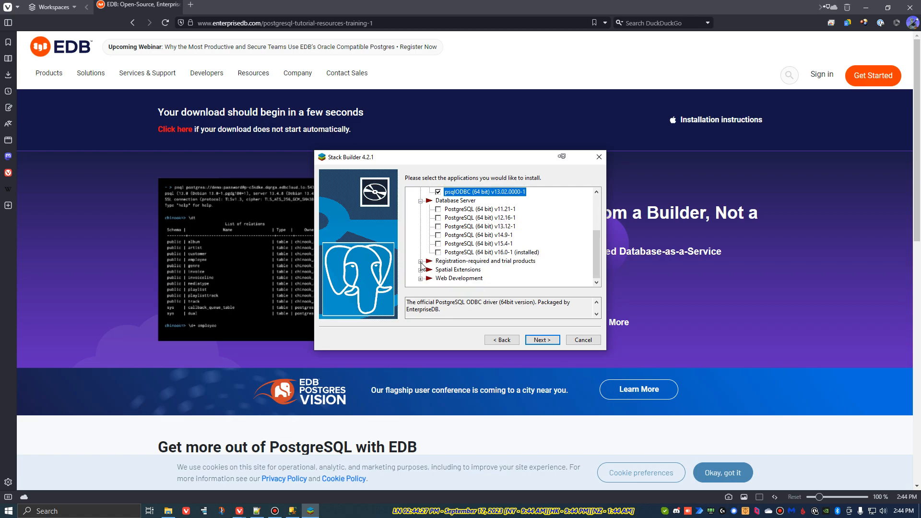
click(421, 262)
click(420, 270)
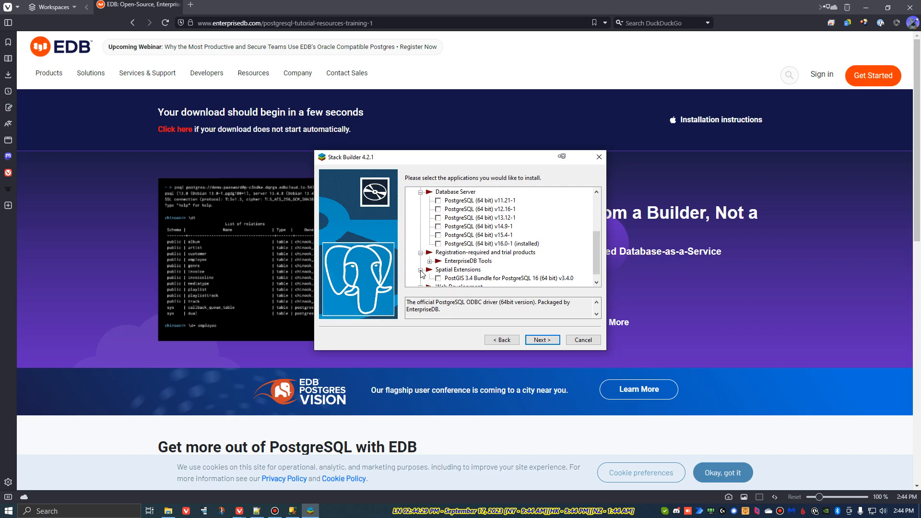
scroll(477, 263, down, 1)
click(420, 278)
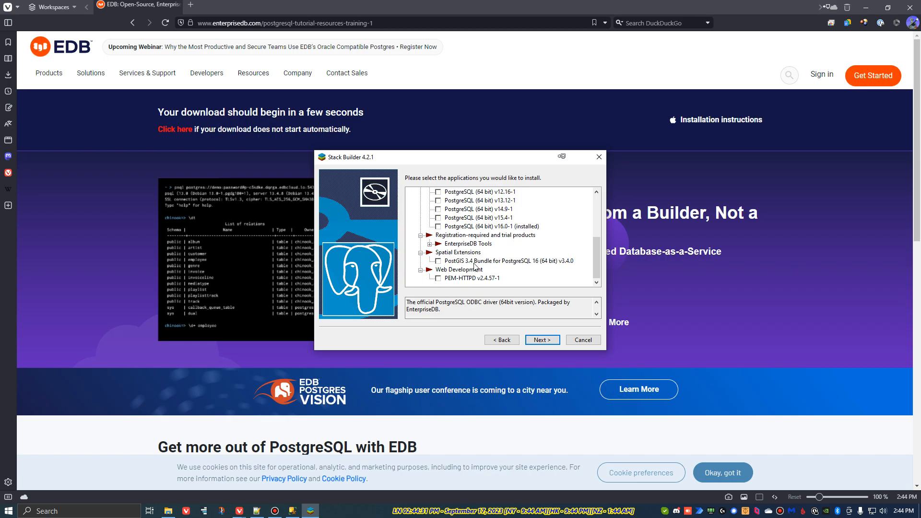
scroll(541, 264, up, 2)
scroll(541, 265, up, 2)
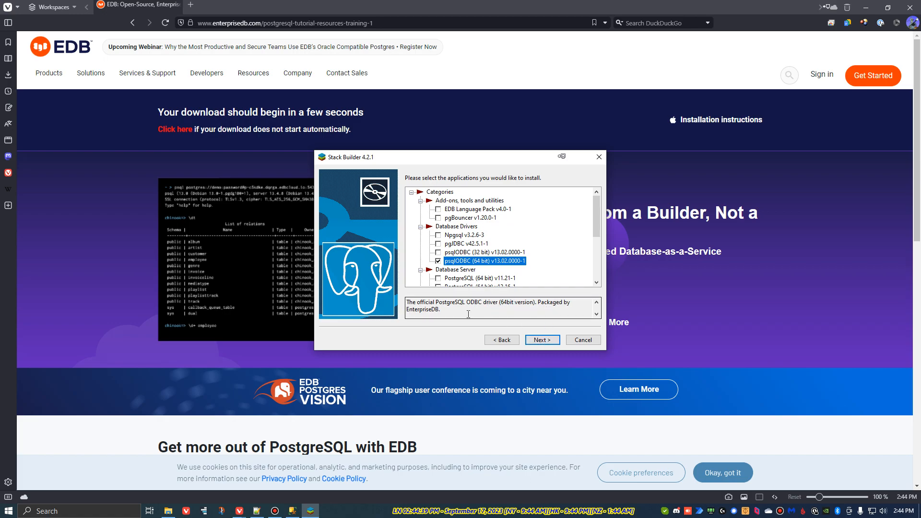
Step: Confirm the selected package, keep the download directory C:\Users\tmds, and start the installation
click(537, 339)
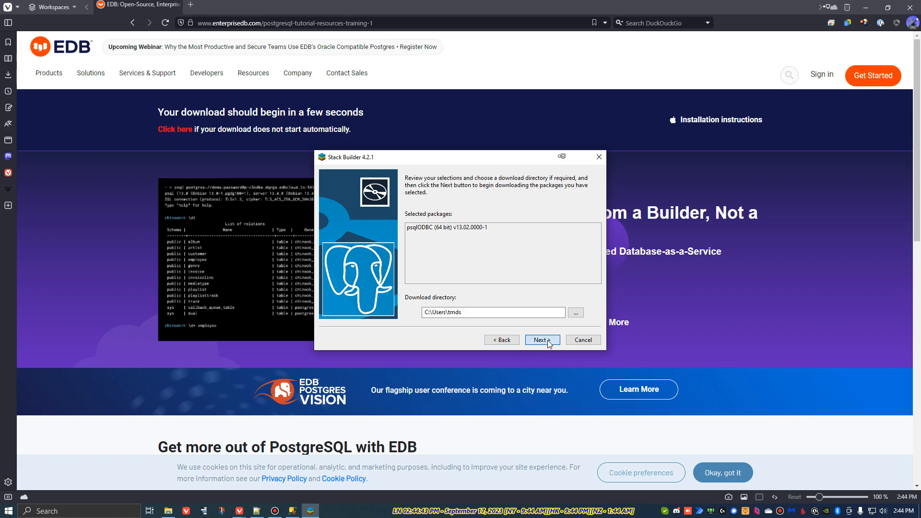
click(548, 341)
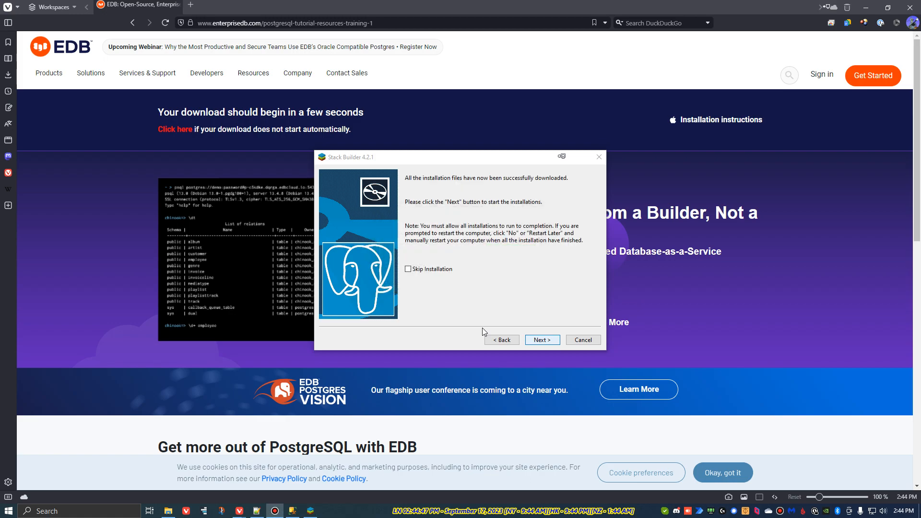
click(548, 339)
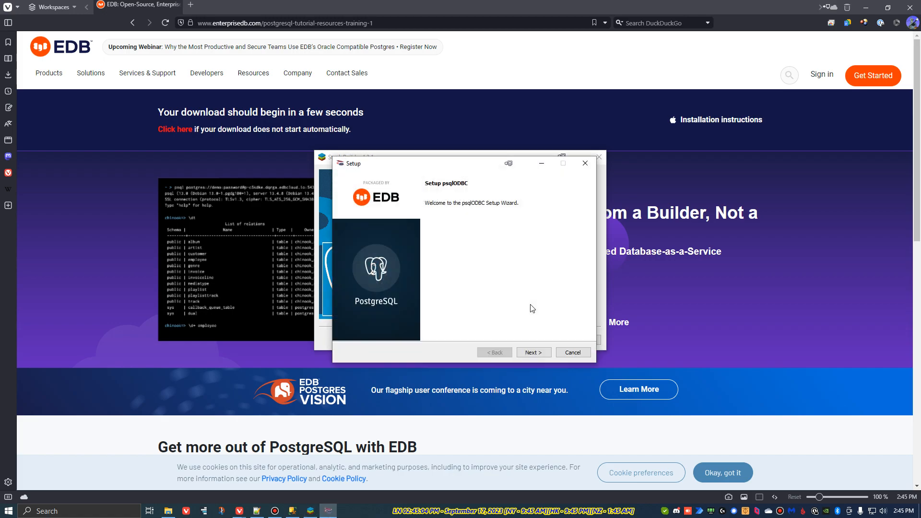
Step: Run the psqlODBC setup with the default directory C:\Program Files\PostgreSQL\psqlODBC, then finish it and Stack Builder
click(534, 353)
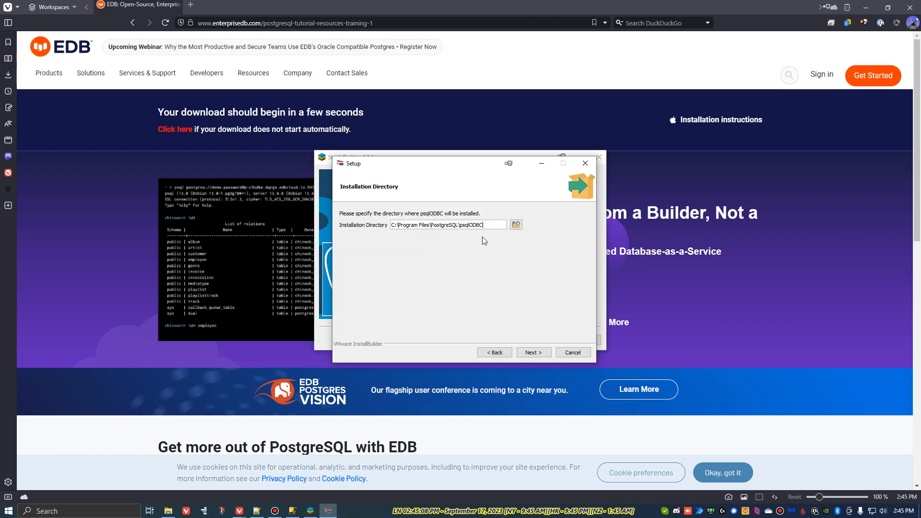
click(533, 352)
click(533, 352)
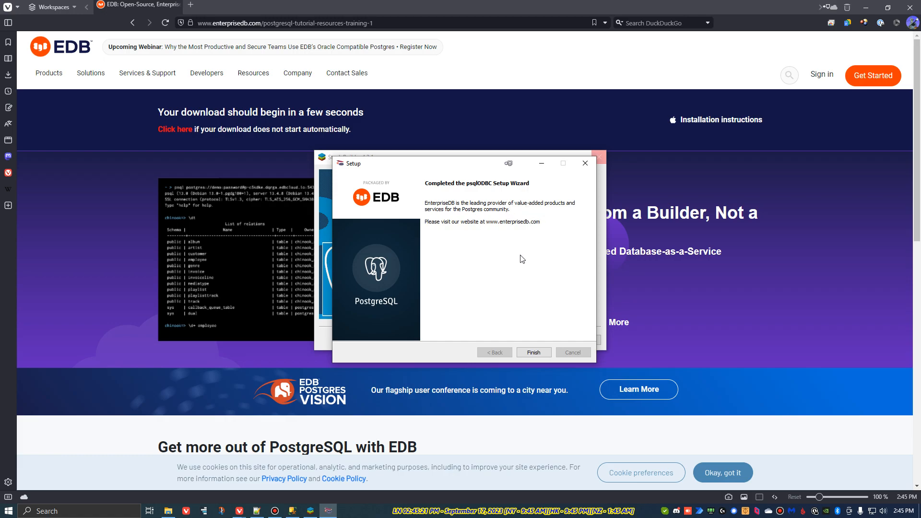
click(537, 352)
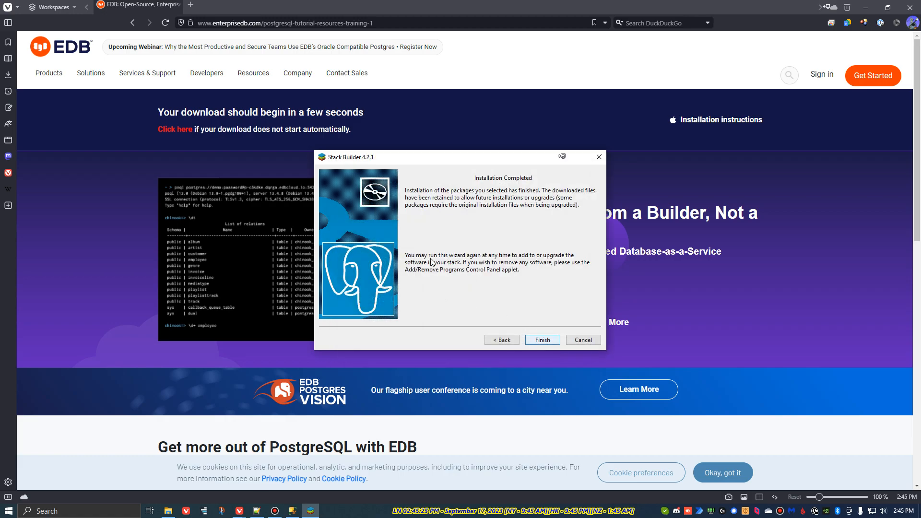
click(546, 340)
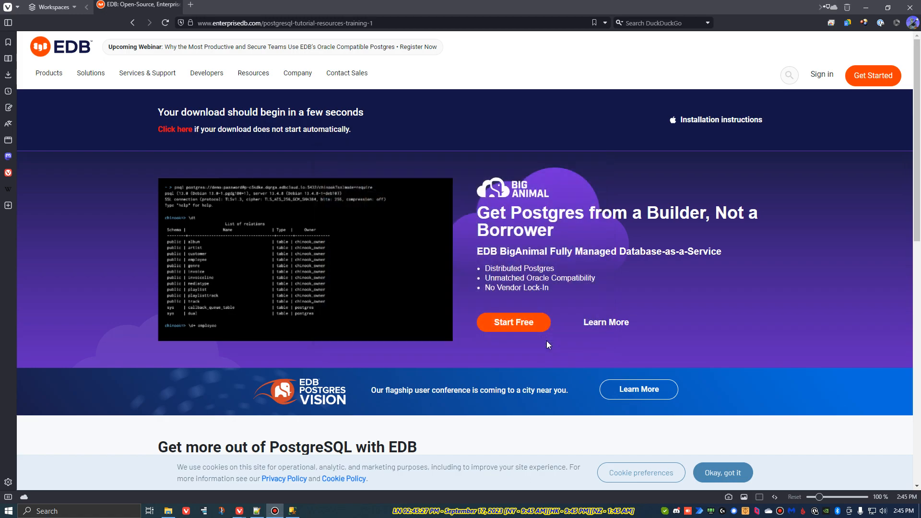
Step: Search Windows for pgAdmin 4 and launch it
click(128, 508)
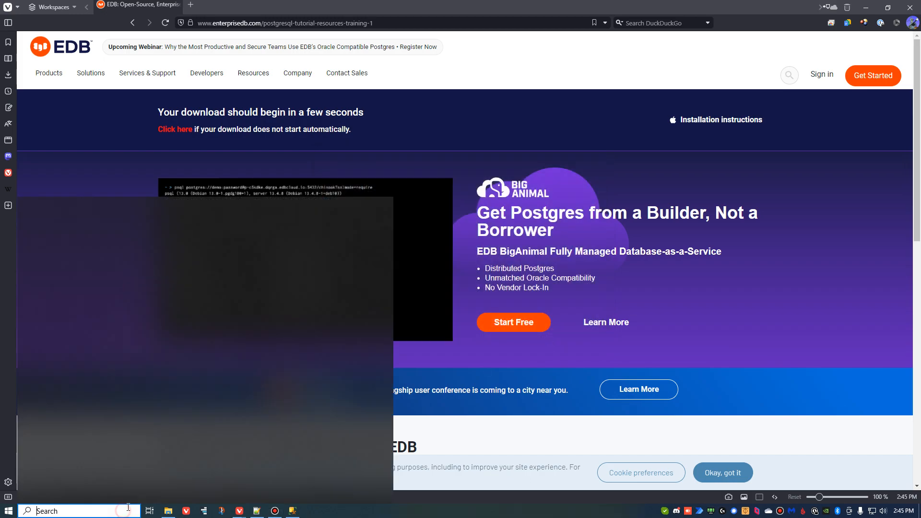
text(pgad)
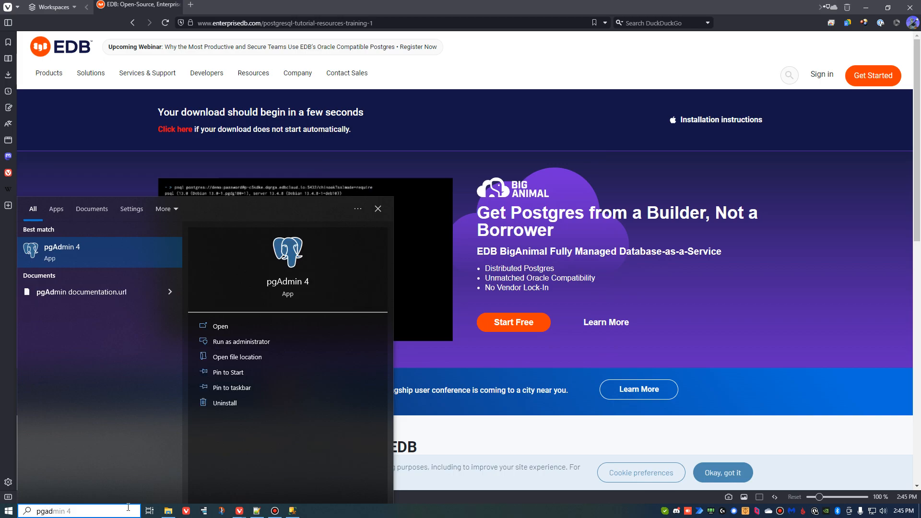
key(Return)
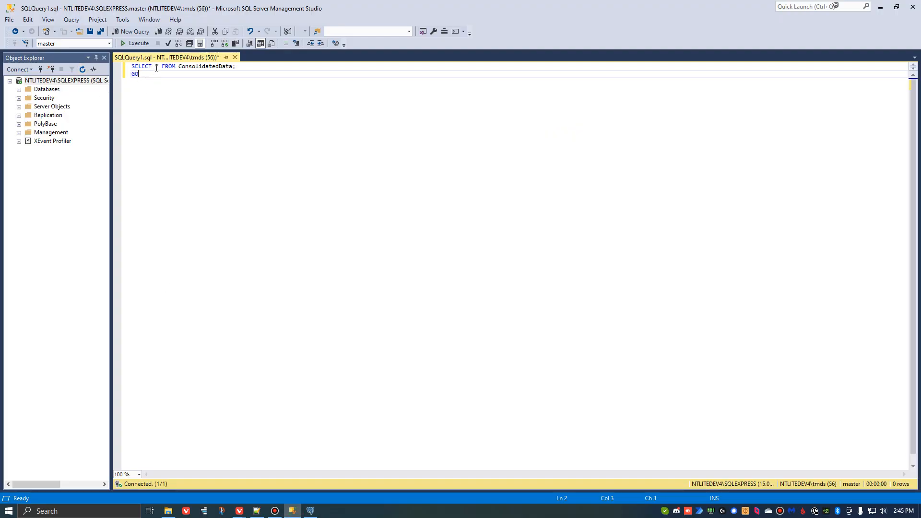
Step: Switch to SQL Server Management Studio, run the SELECT * FROM ConsolidatedData query and scroll through its results
click(136, 43)
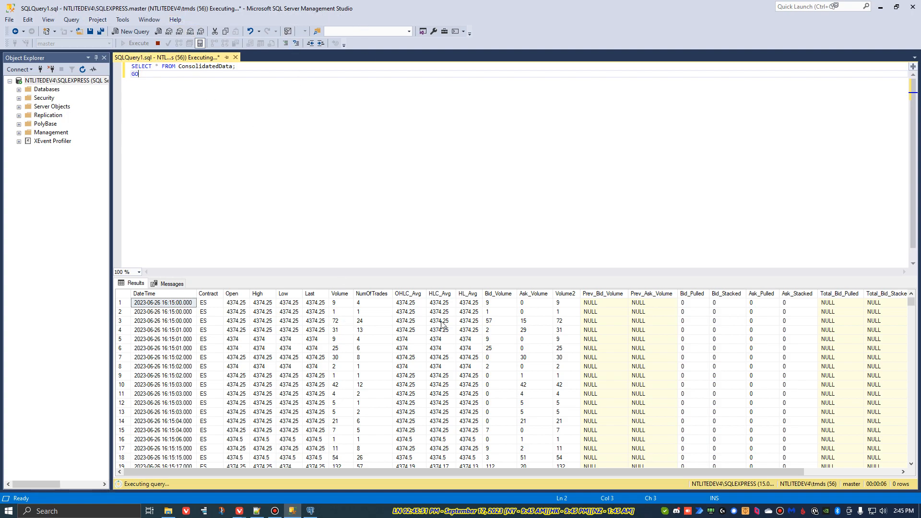
drag(510, 273, 497, 135)
mouse_move(475, 472)
mouse_down()
mouse_move(593, 460)
mouse_move(475, 471)
mouse_up()
scroll(378, 321, down, 20)
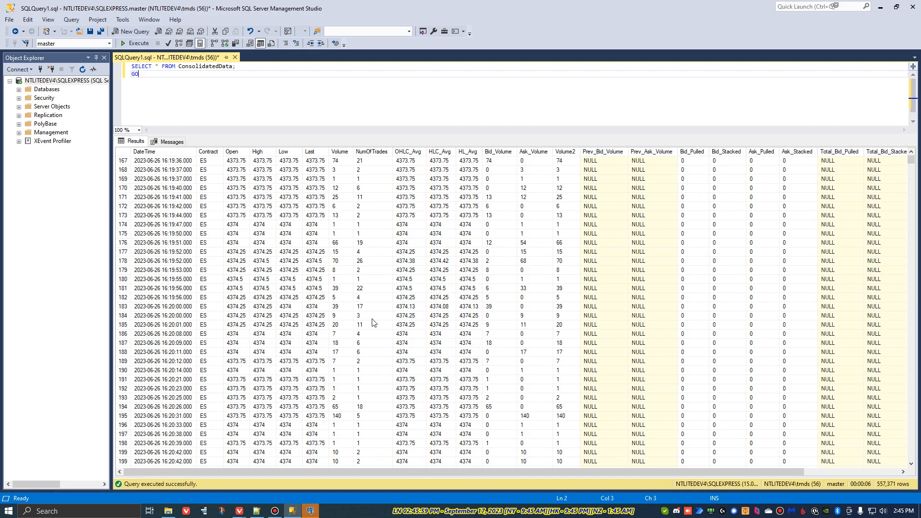
drag(911, 160, 912, 272)
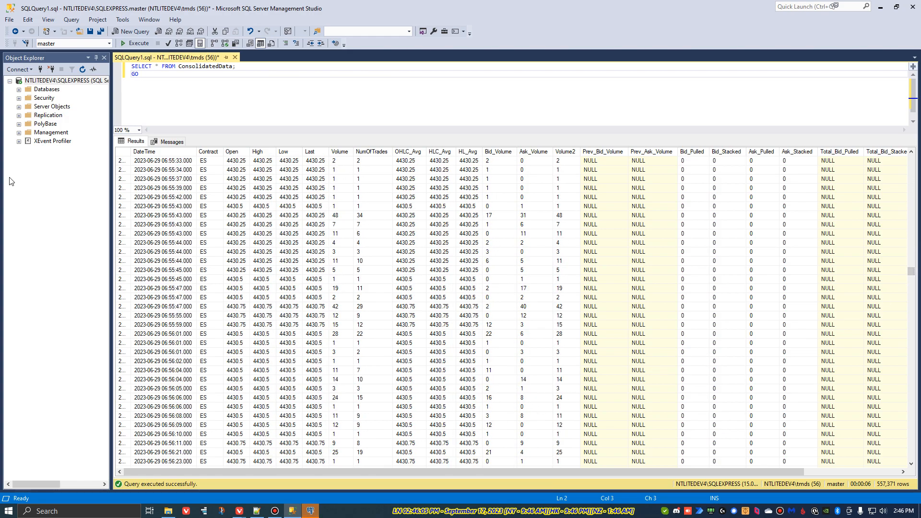
Step: Examine the server's databases and the query results, then minimize Management Studio
click(19, 90)
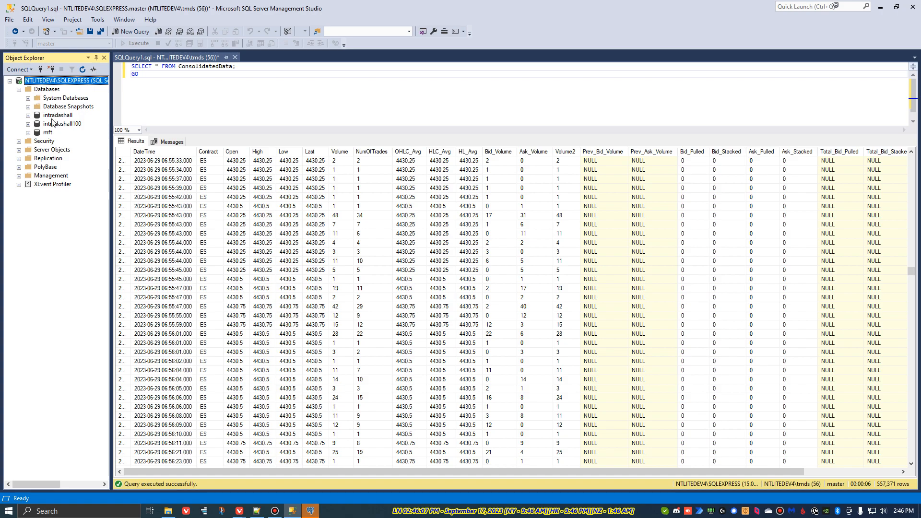
click(54, 117)
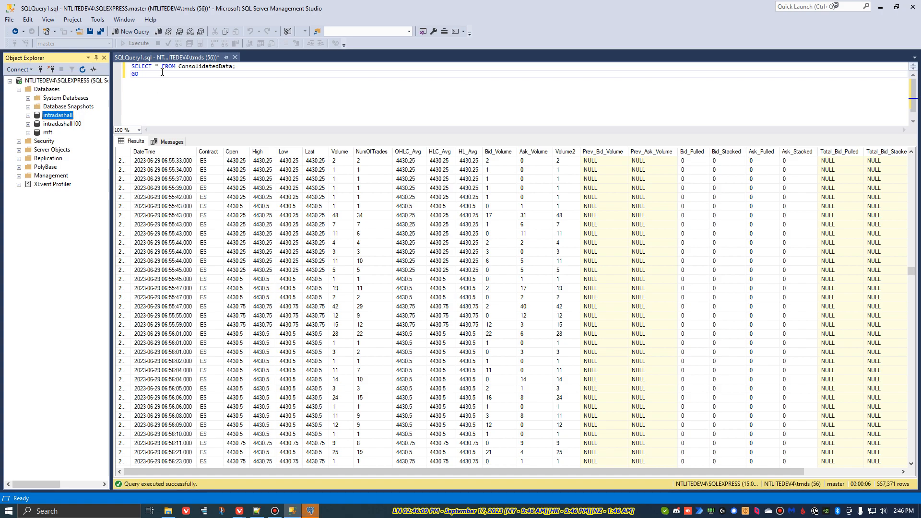
scroll(504, 305, down, 20)
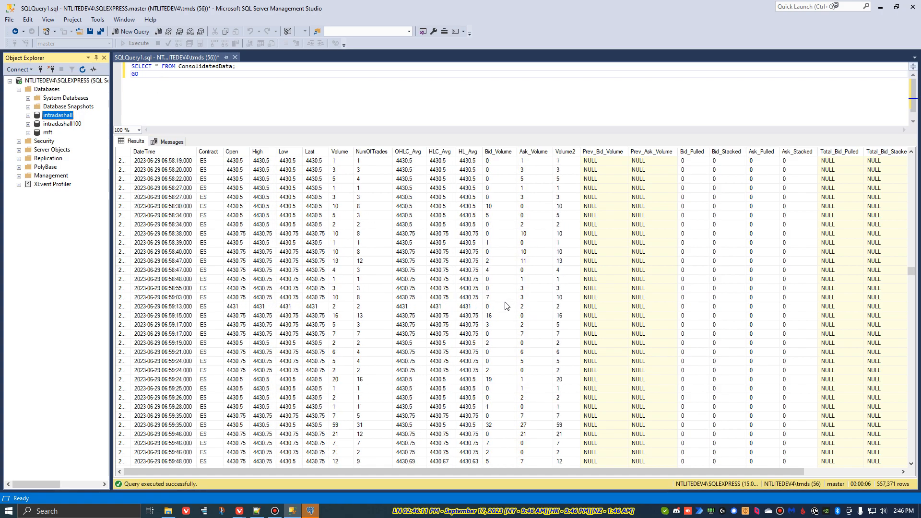
scroll(419, 355, up, 20)
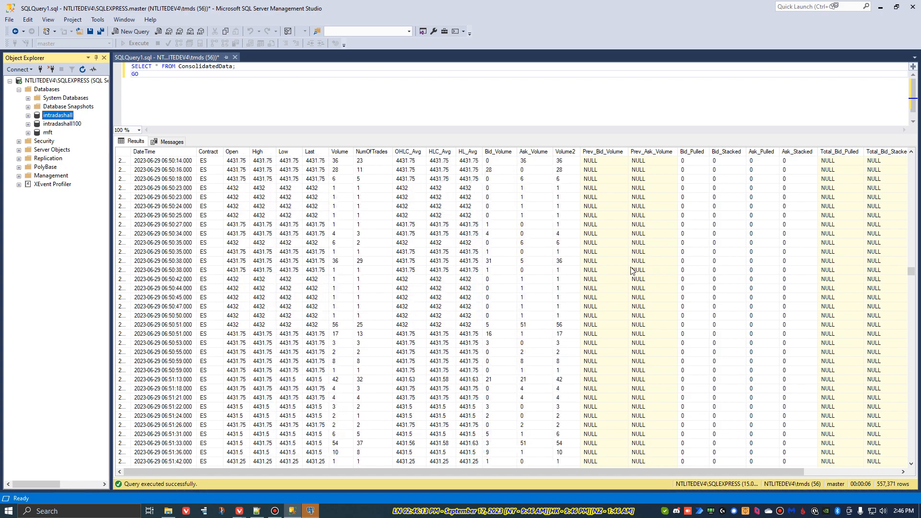
drag(910, 272, 909, 158)
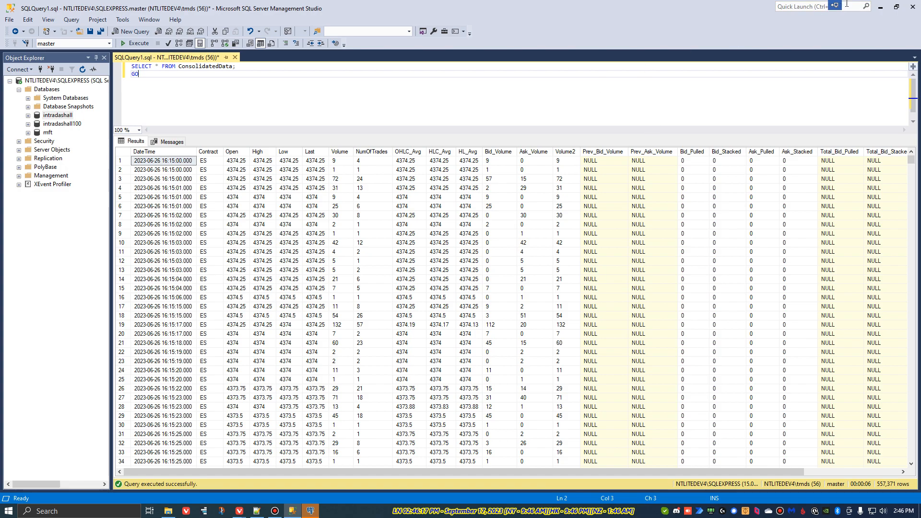
click(883, 9)
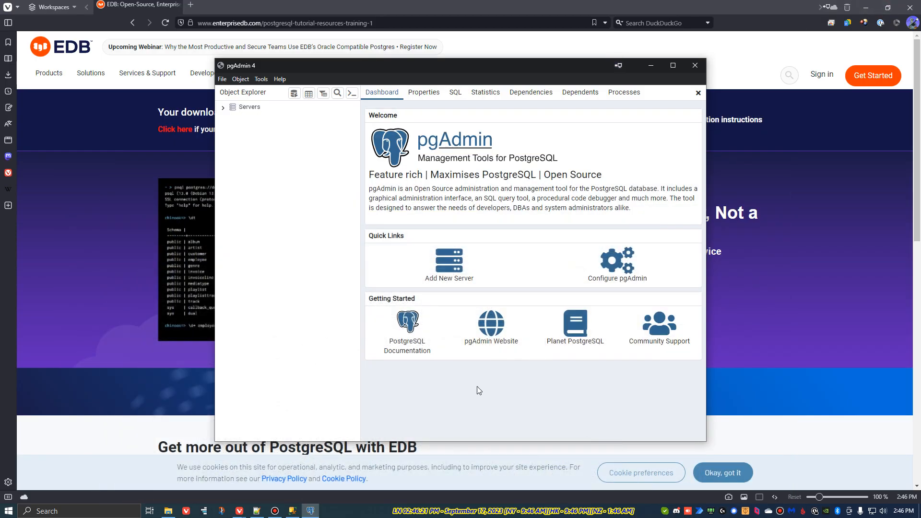